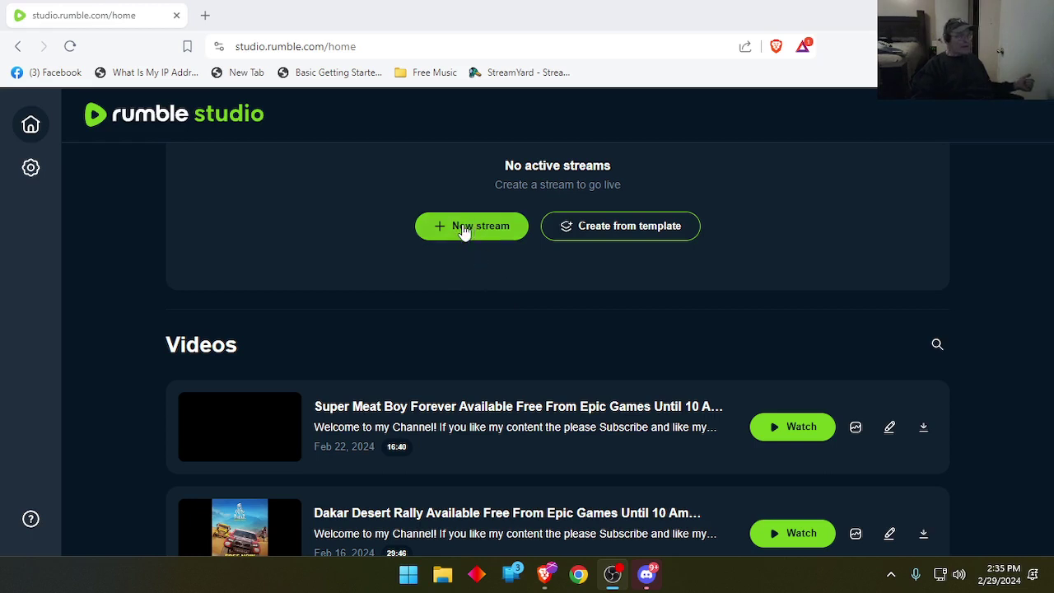
Start a new stream and attach the mp4 clip from Gameplay Videos as its placeholder video.
click(464, 230)
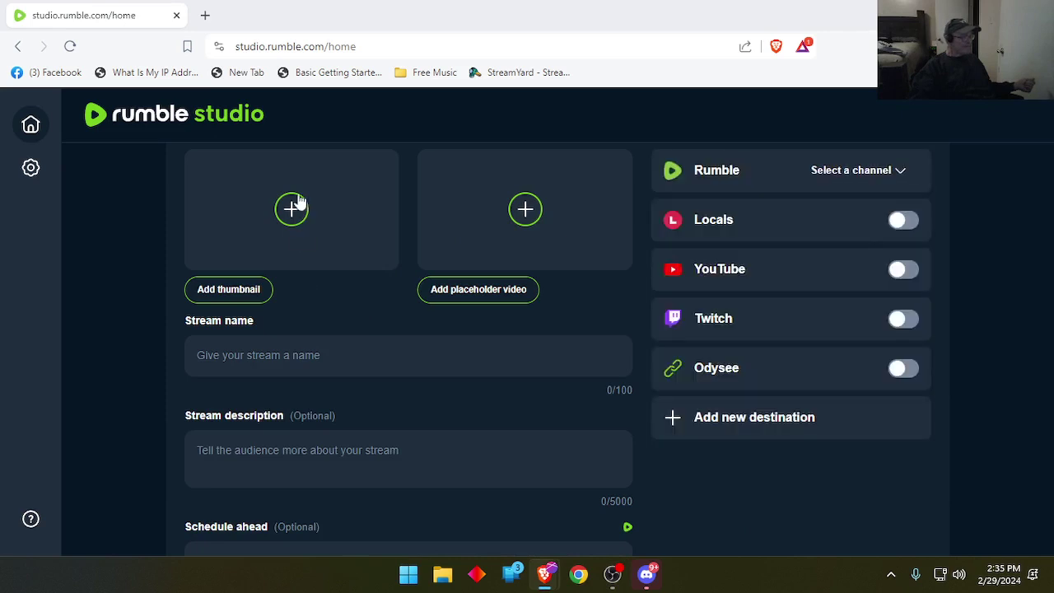
click(516, 210)
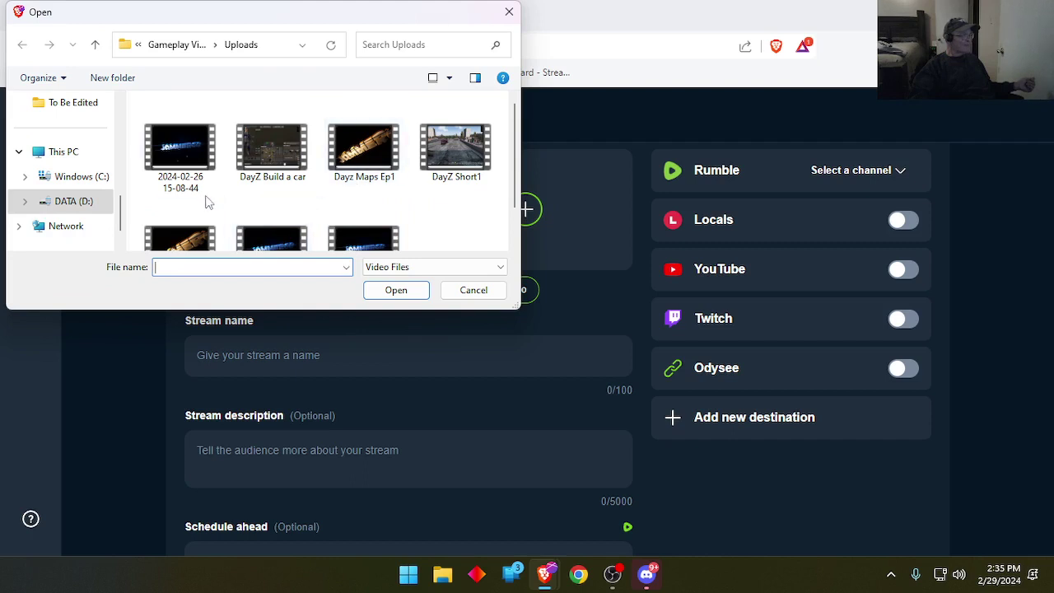
click(95, 44)
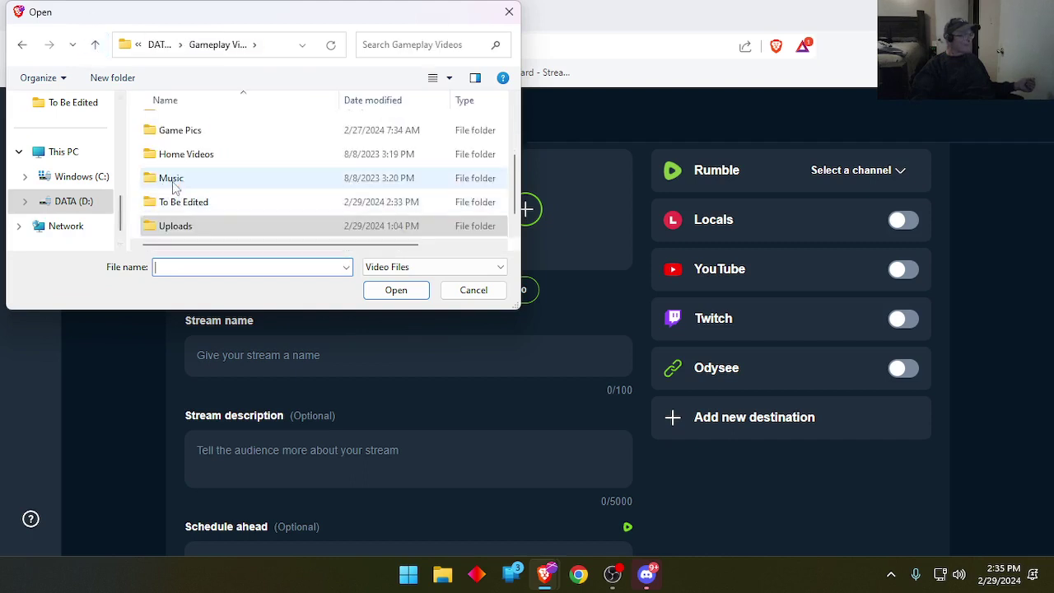
double_click(165, 228)
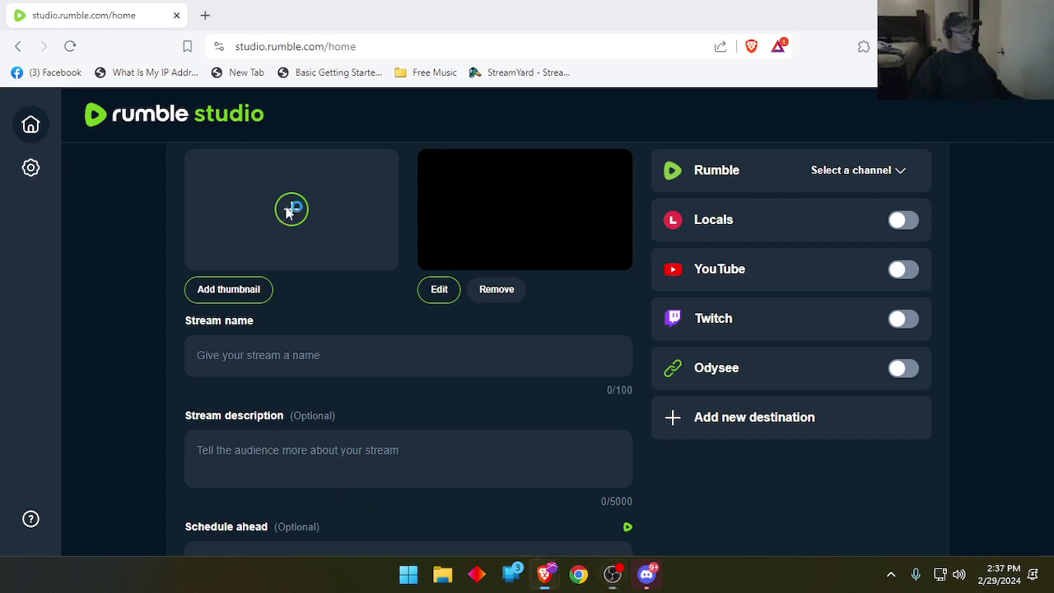
Set the NeverYeild image from the Uploads folder as the stream thumbnail.
click(292, 209)
scroll(164, 165, down, 5)
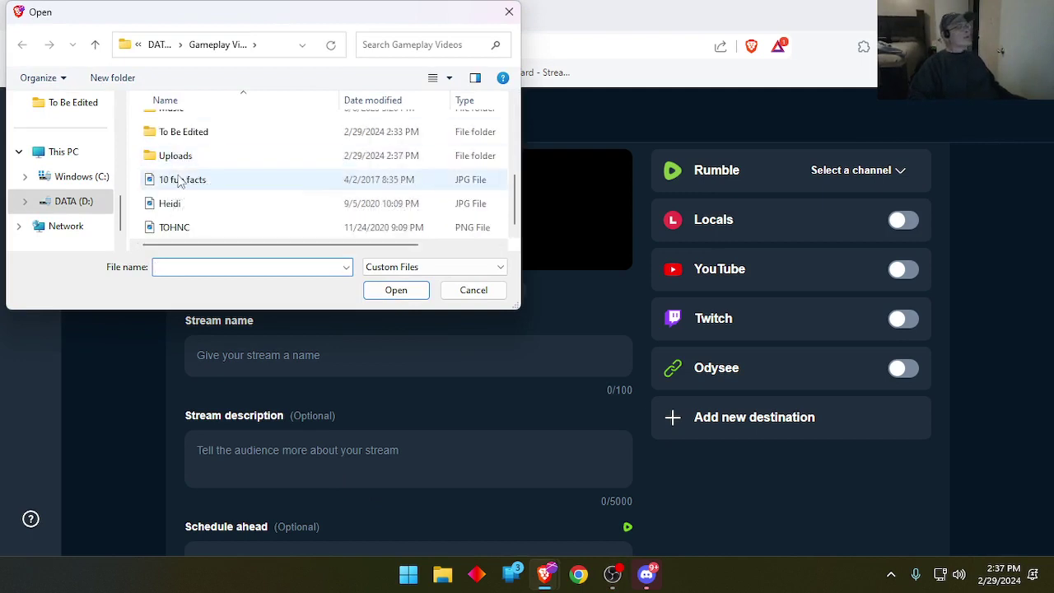
double_click(177, 156)
scroll(274, 193, down, 5)
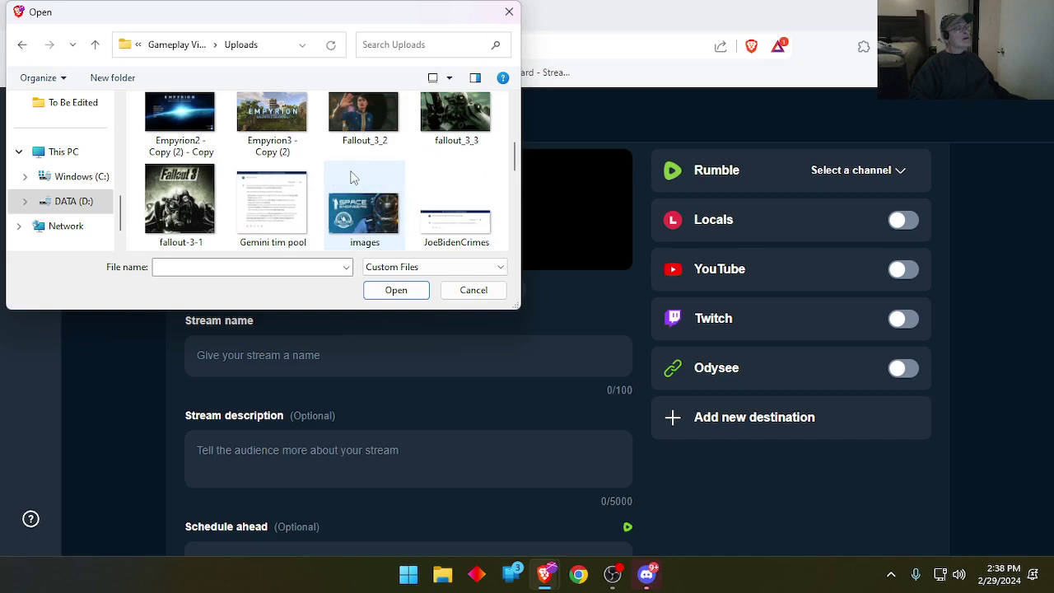
scroll(350, 176, down, 1)
double_click(176, 216)
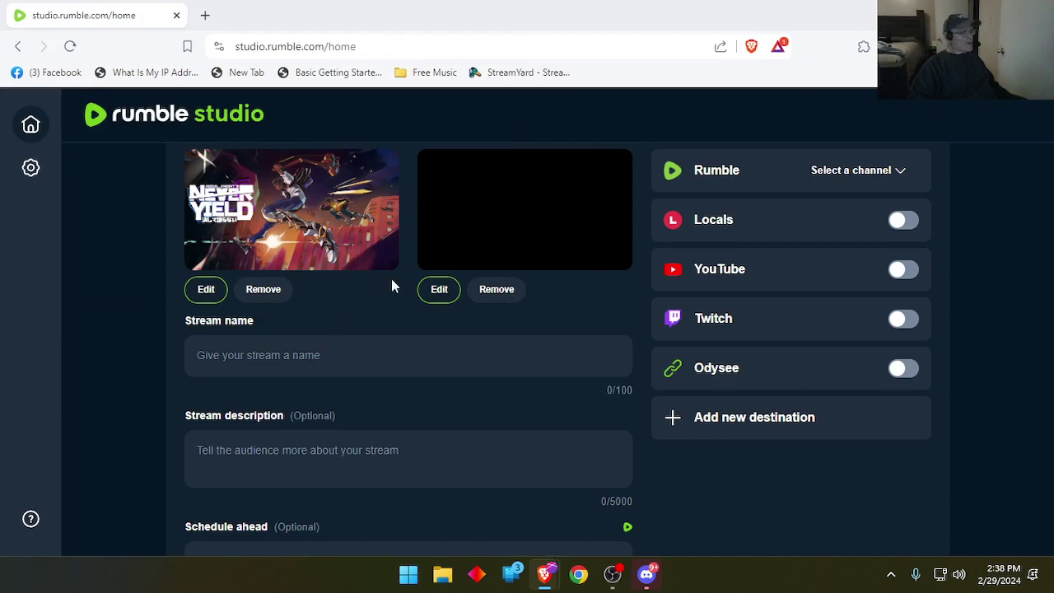
click(442, 574)
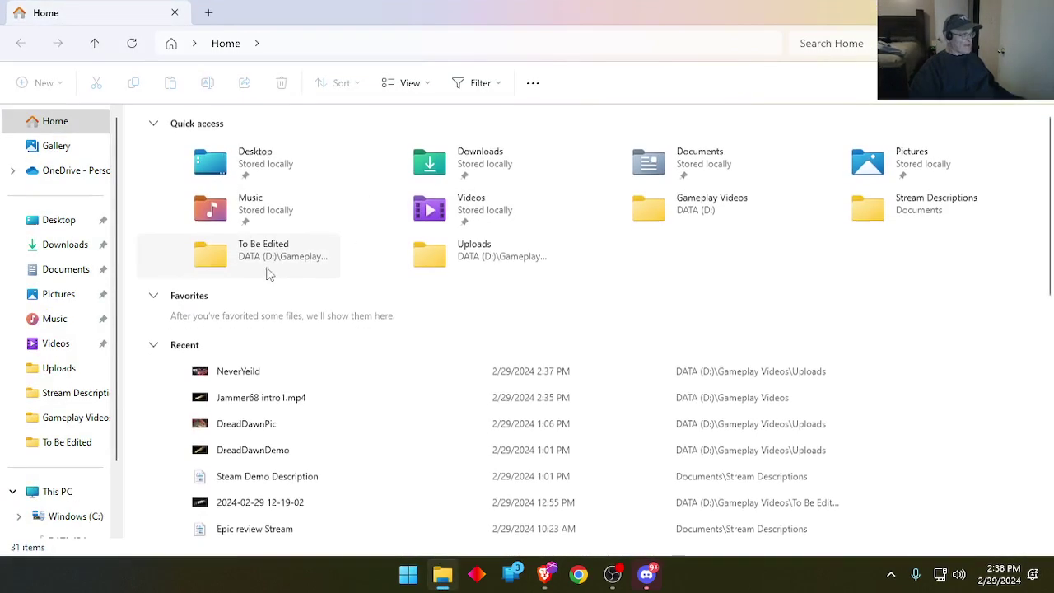
Copy the title line from the 'Epic review Stream' description in WordPad, then minimize WordPad.
double_click(903, 209)
click(940, 13)
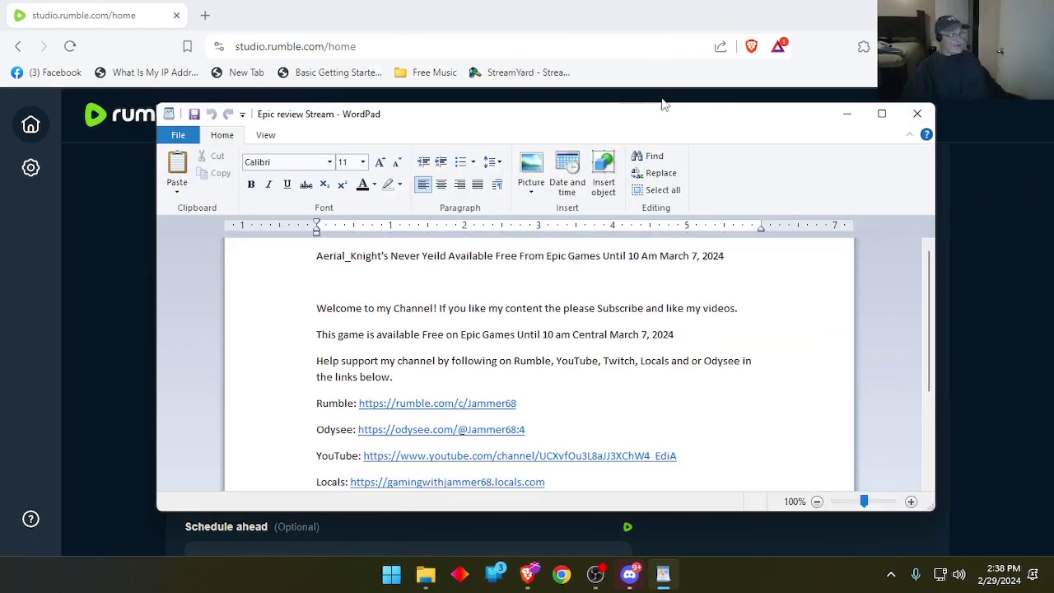
click(662, 104)
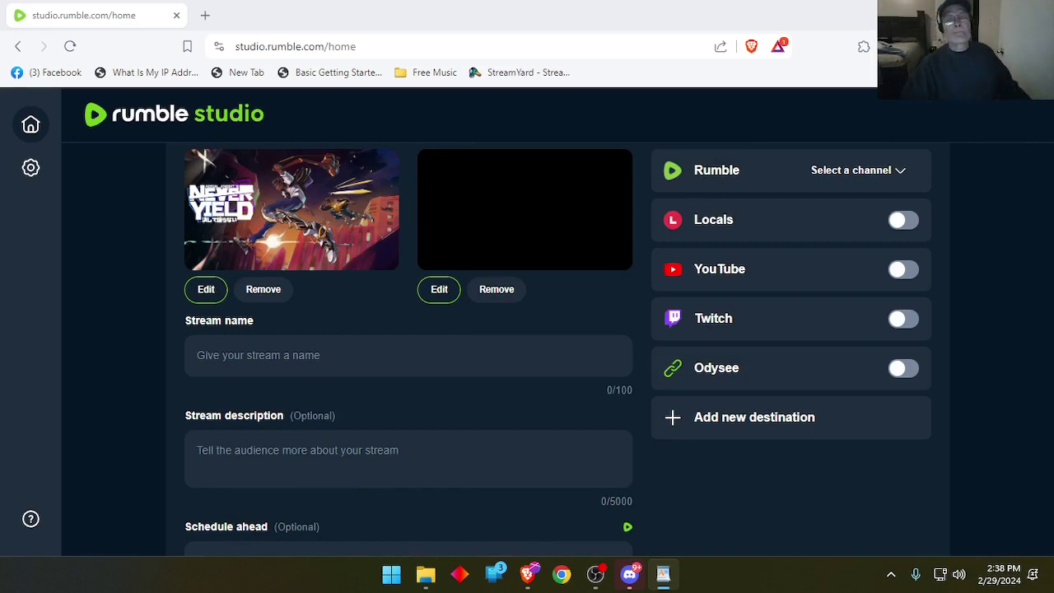
Paste the Never Yeild free-on-Epic title into the Stream name field.
click(362, 353)
right_click(363, 353)
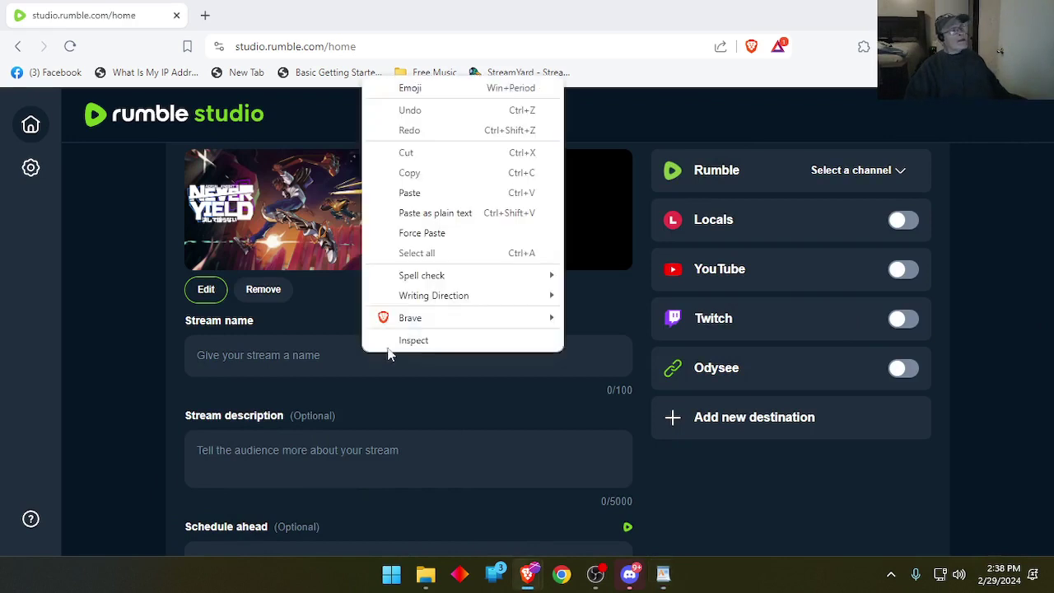
click(411, 193)
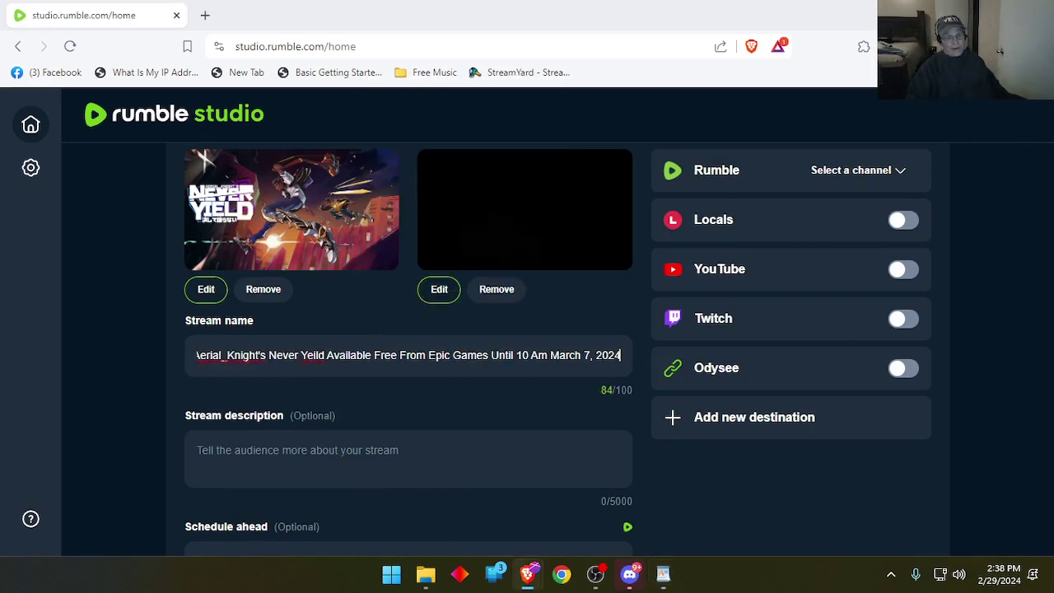
Paste the saved channel text from WordPad into the Stream description.
key(alt+Tab)
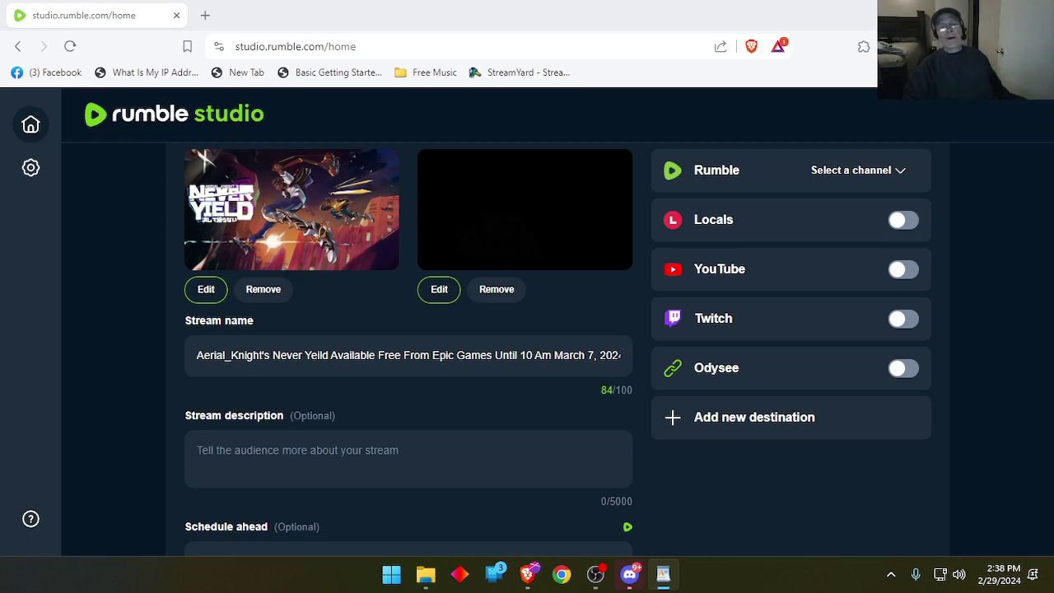
right_click(263, 449)
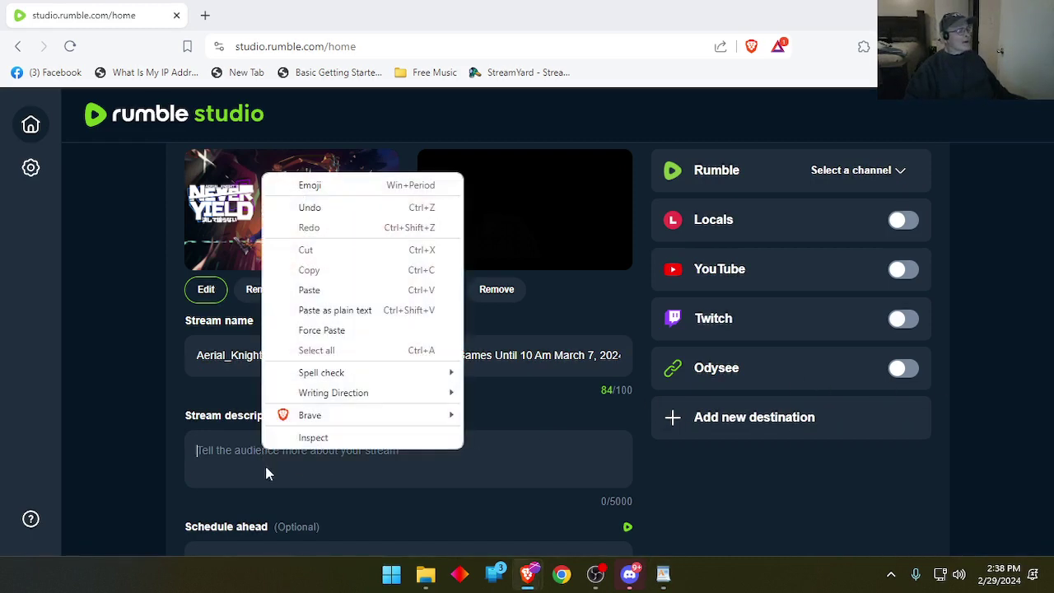
click(318, 290)
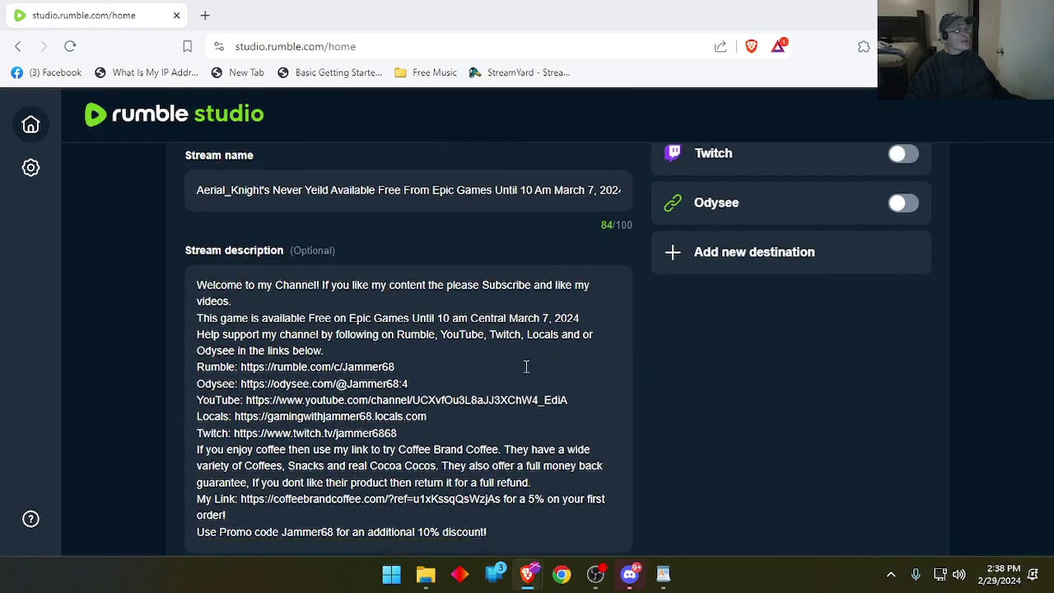
scroll(628, 374, down, 5)
scroll(629, 377, up, 5)
scroll(738, 348, up, 5)
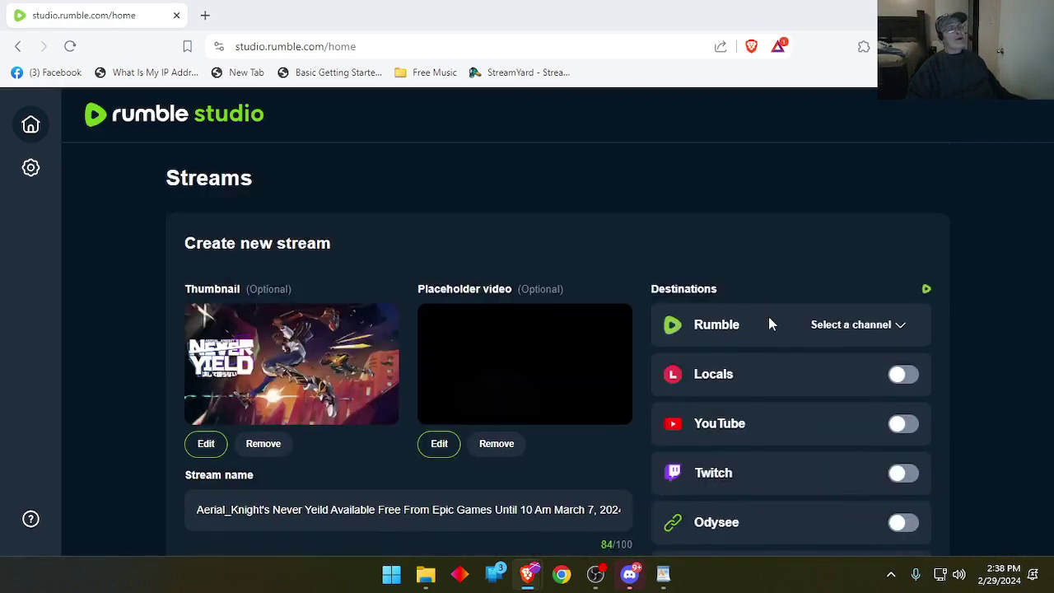
scroll(738, 445, down, 1)
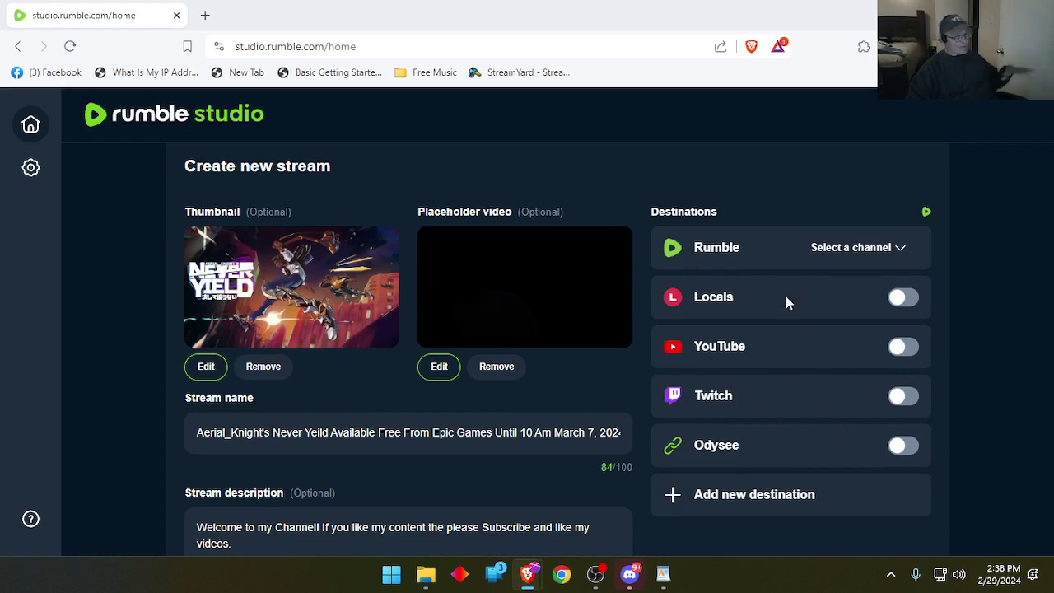
Choose the Rumble channel and enable the YouTube, Twitch and Locals destinations, leaving Odysee off.
click(893, 257)
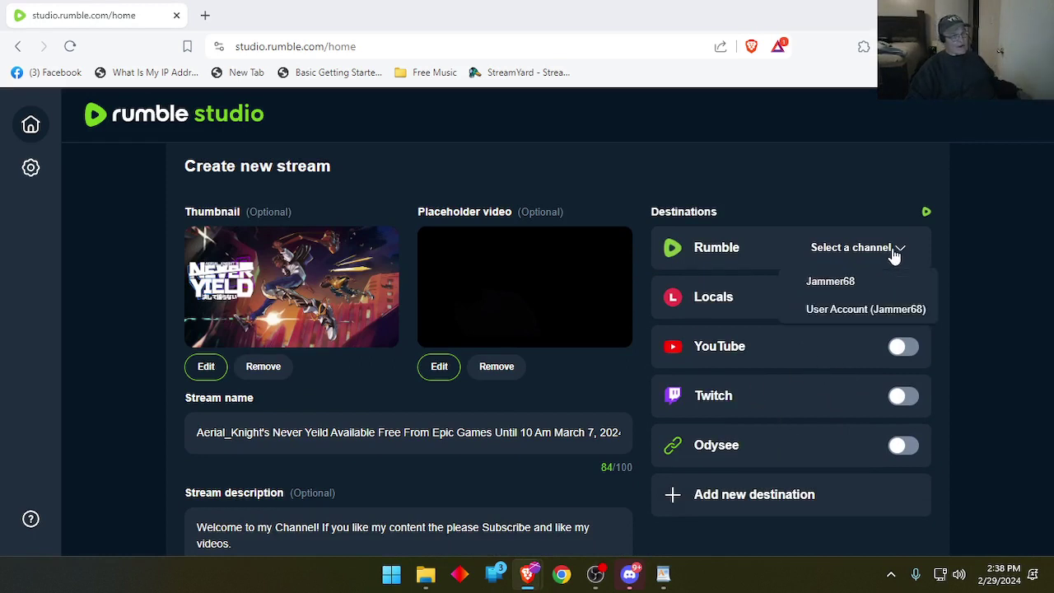
click(832, 285)
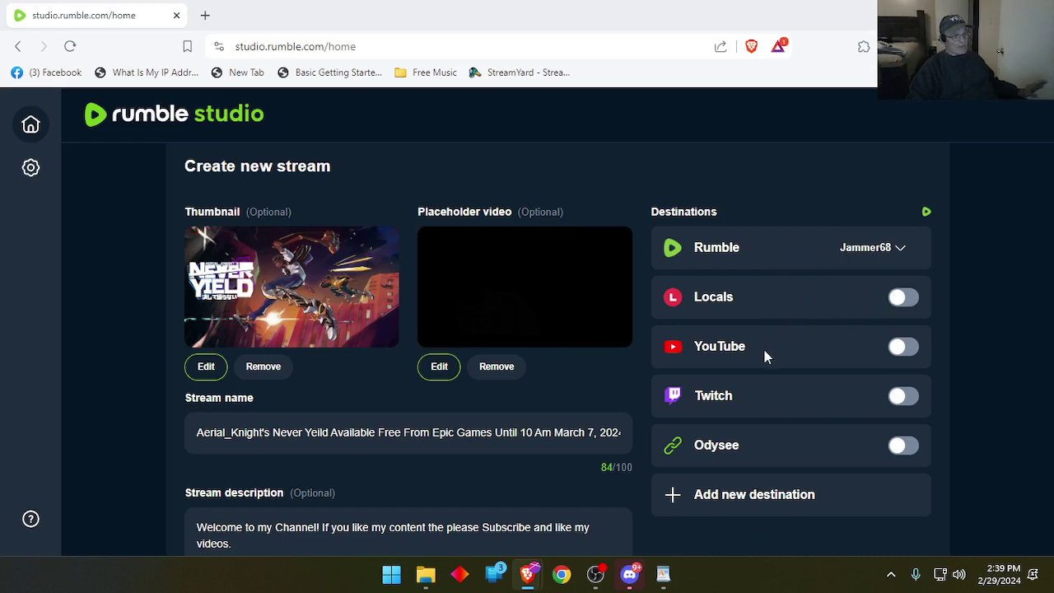
click(901, 350)
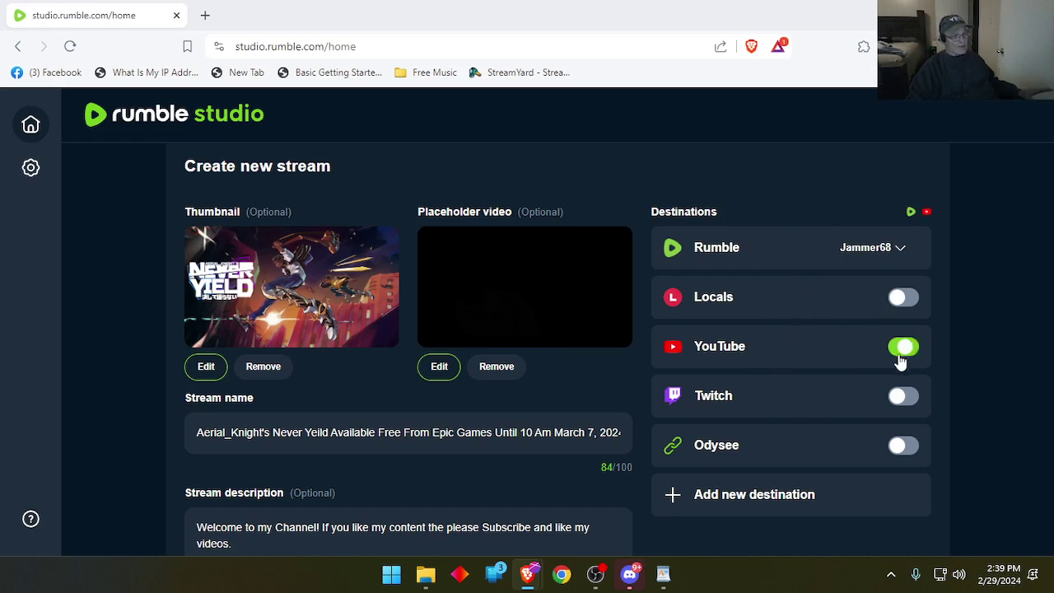
click(901, 397)
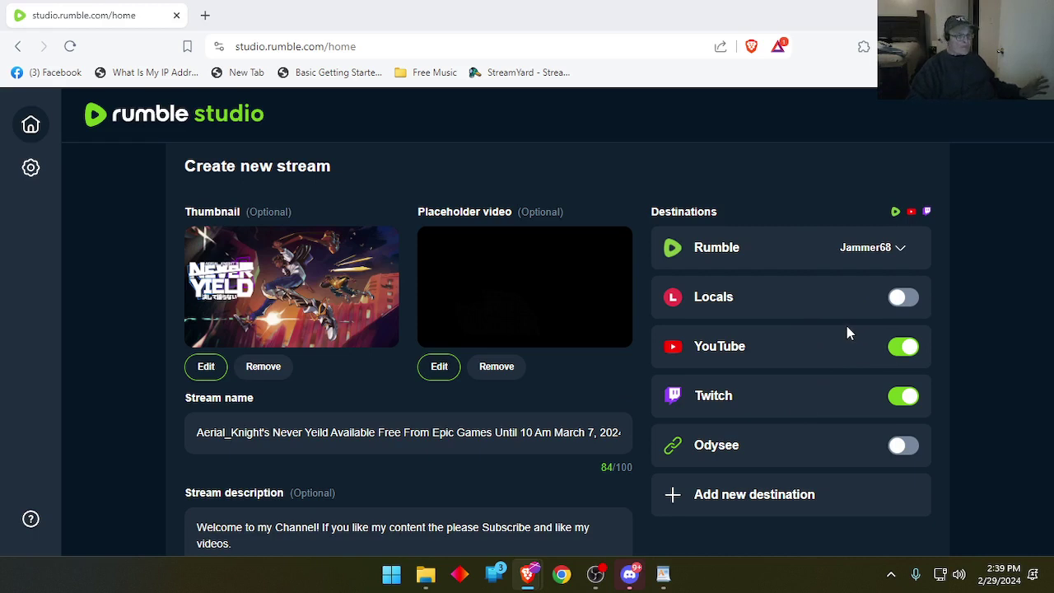
click(900, 301)
scroll(812, 334, down, 1)
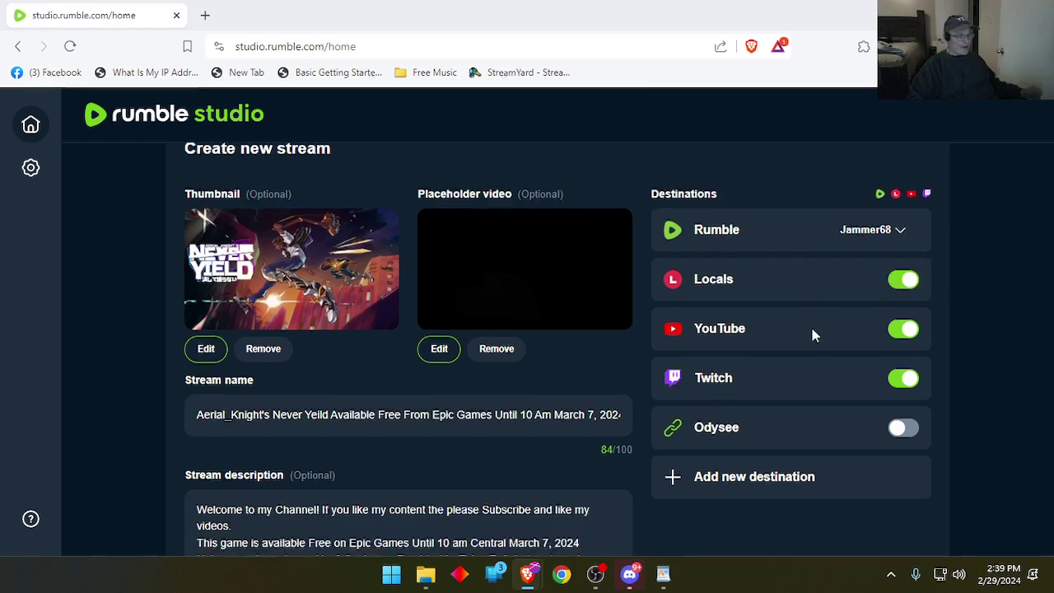
Leave the Schedule ahead time unset and create the stream with Next.
scroll(790, 326, down, 5)
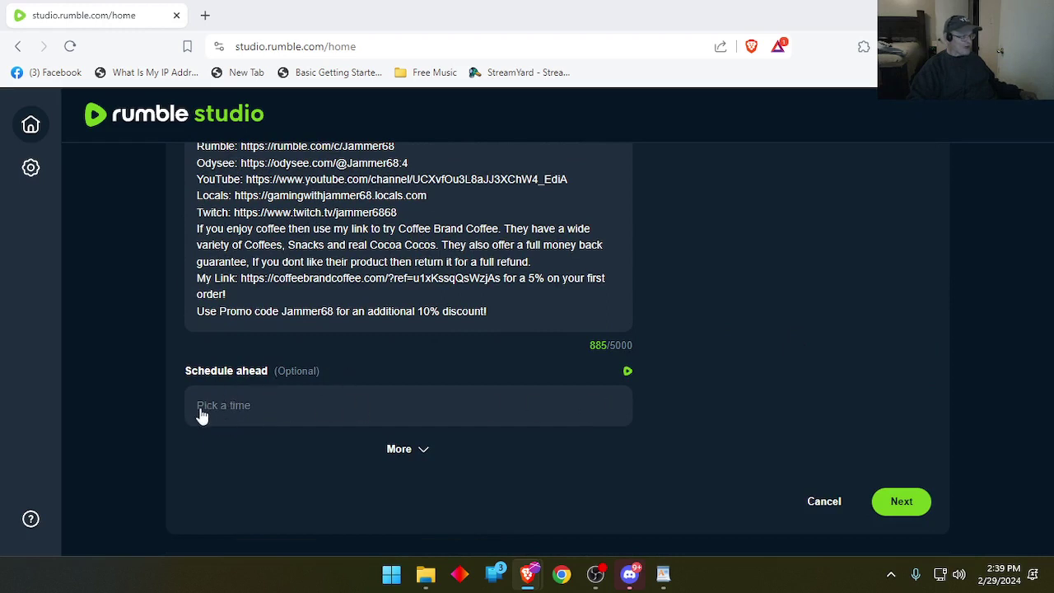
click(272, 419)
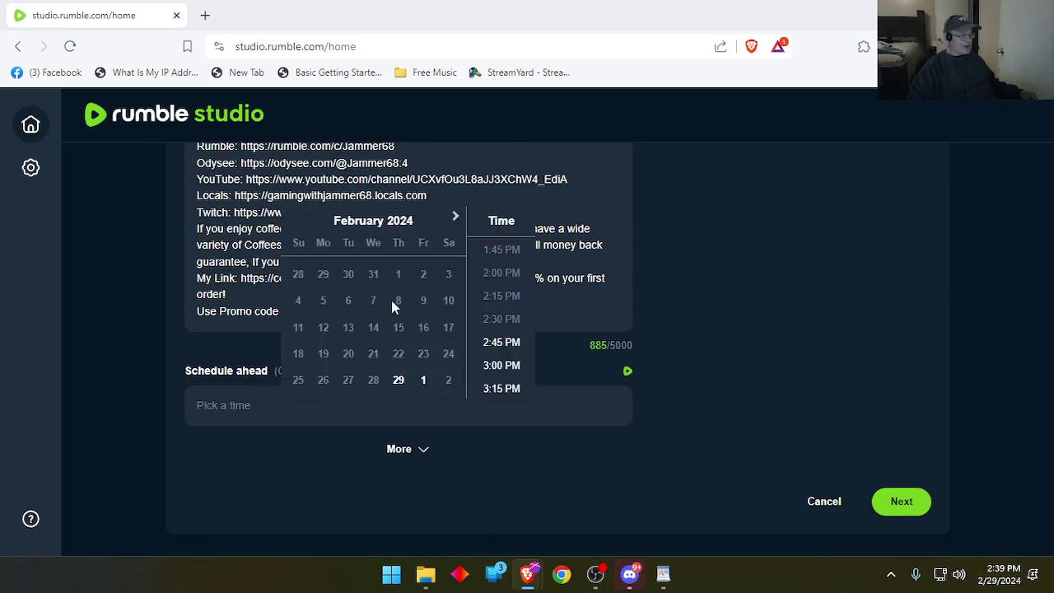
click(725, 299)
mouse_move(627, 371)
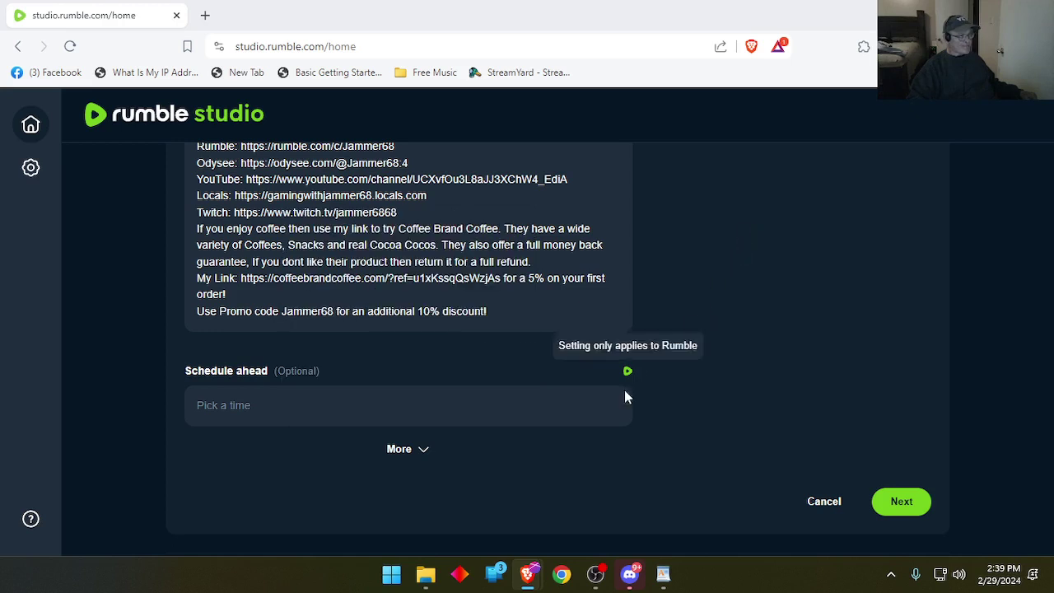
click(910, 504)
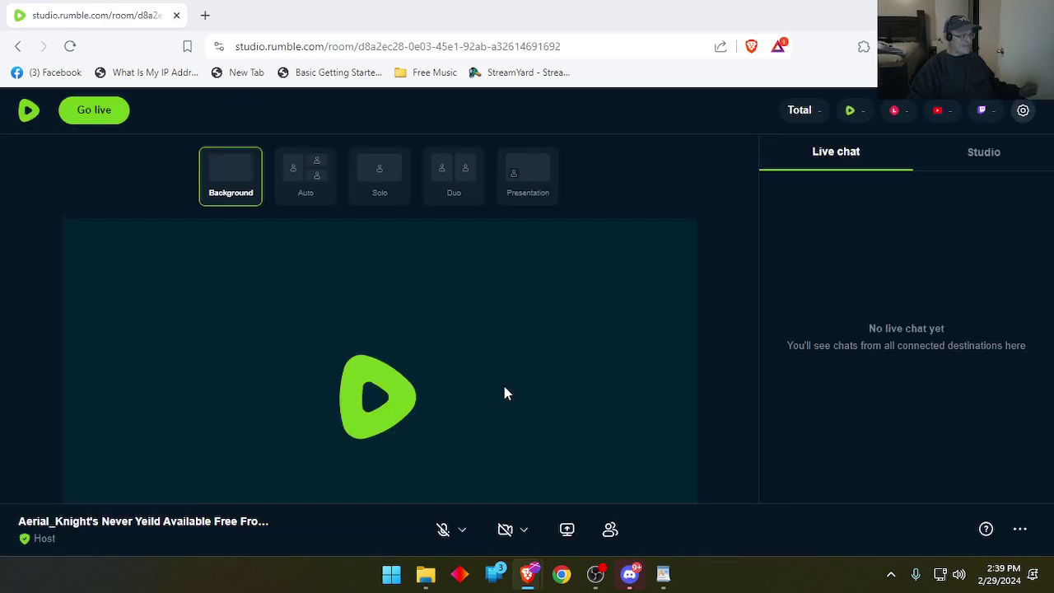
Put the studio room in the Presentation layout and bring OBS Studio forward.
scroll(725, 322, down, 2)
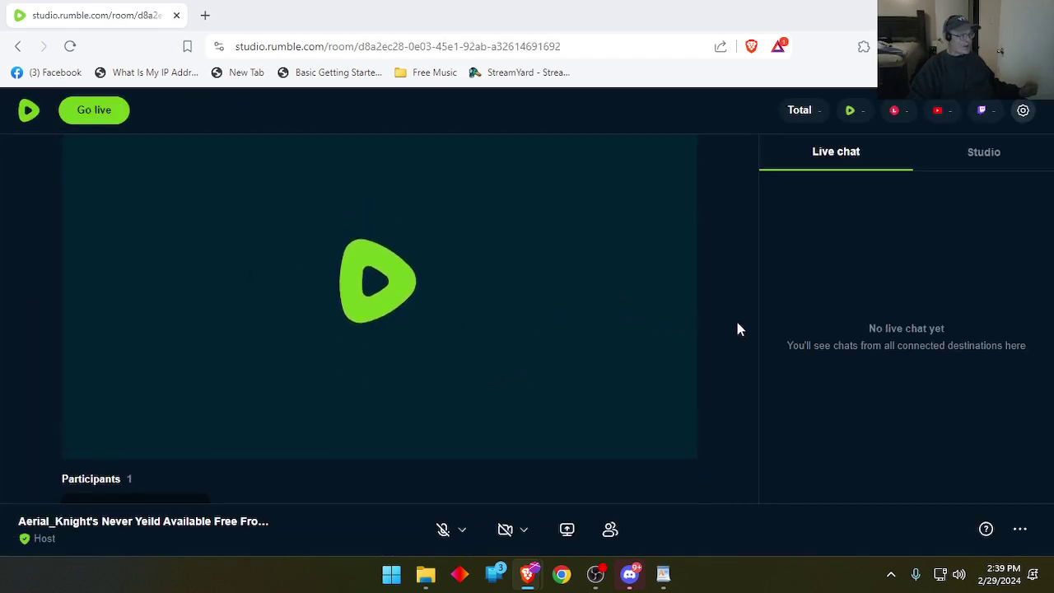
scroll(735, 317, up, 2)
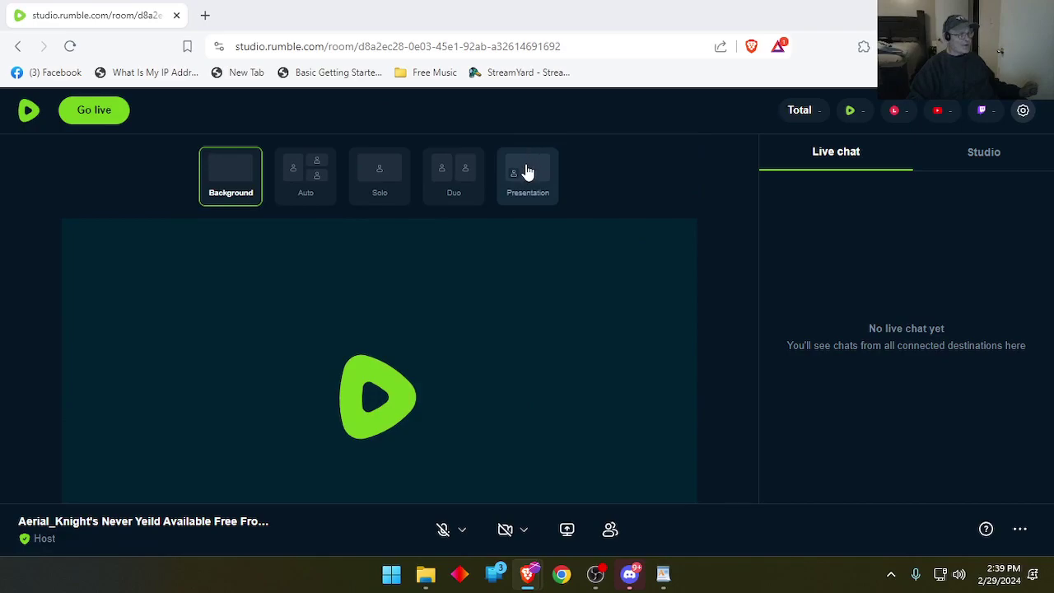
click(527, 169)
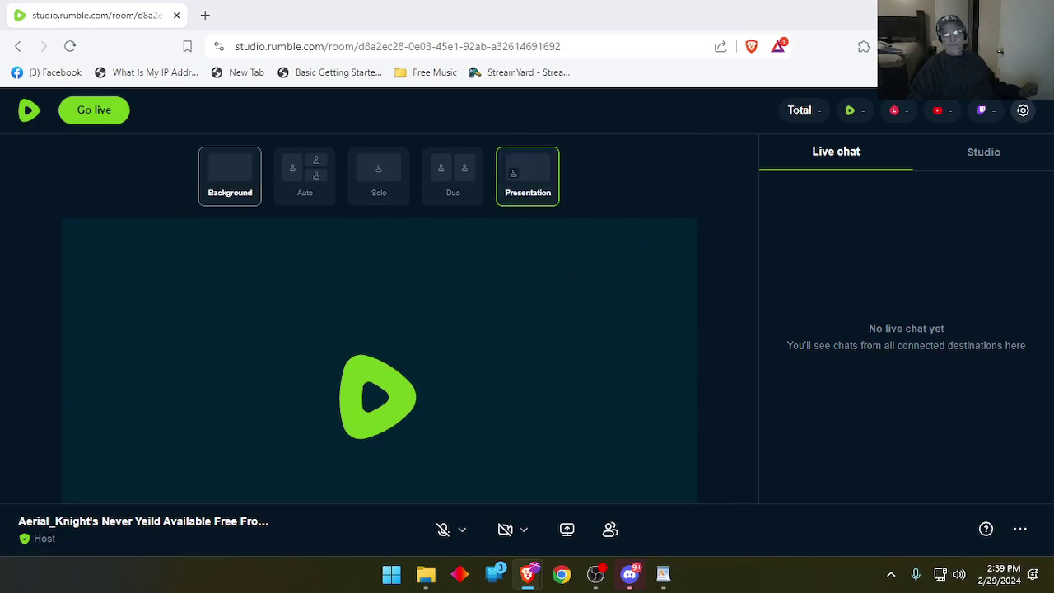
click(595, 574)
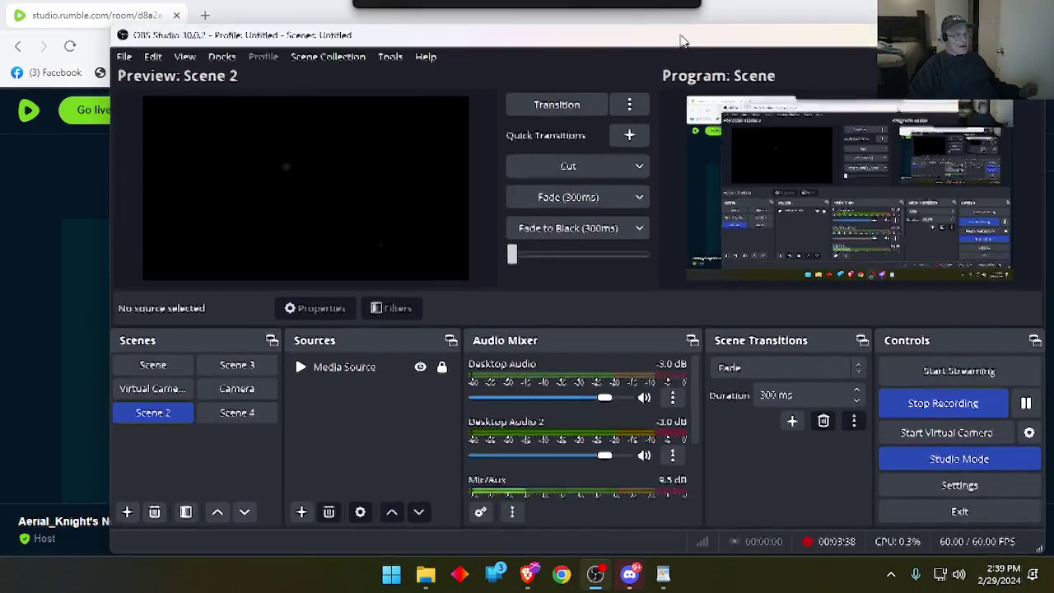
Reposition OBS, start its Virtual Camera, and return to the Rumble studio room.
drag(683, 41, 615, 33)
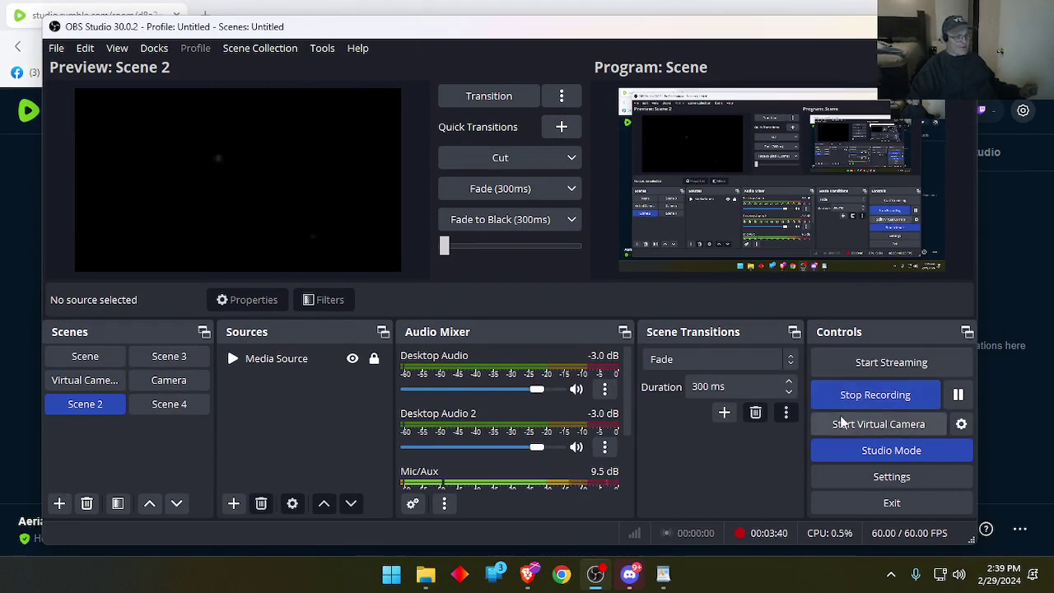
click(902, 424)
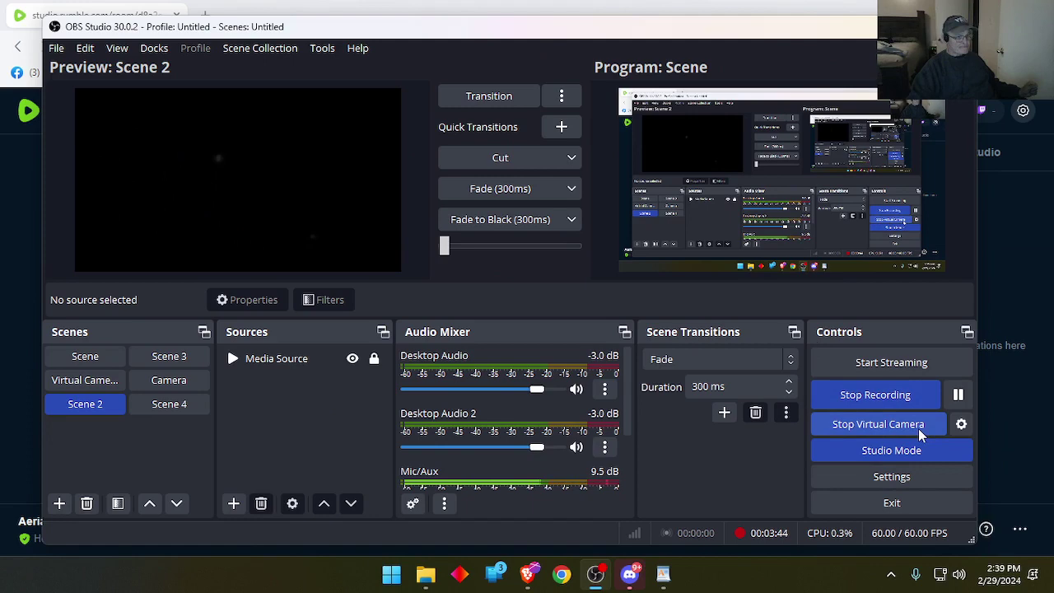
click(680, 11)
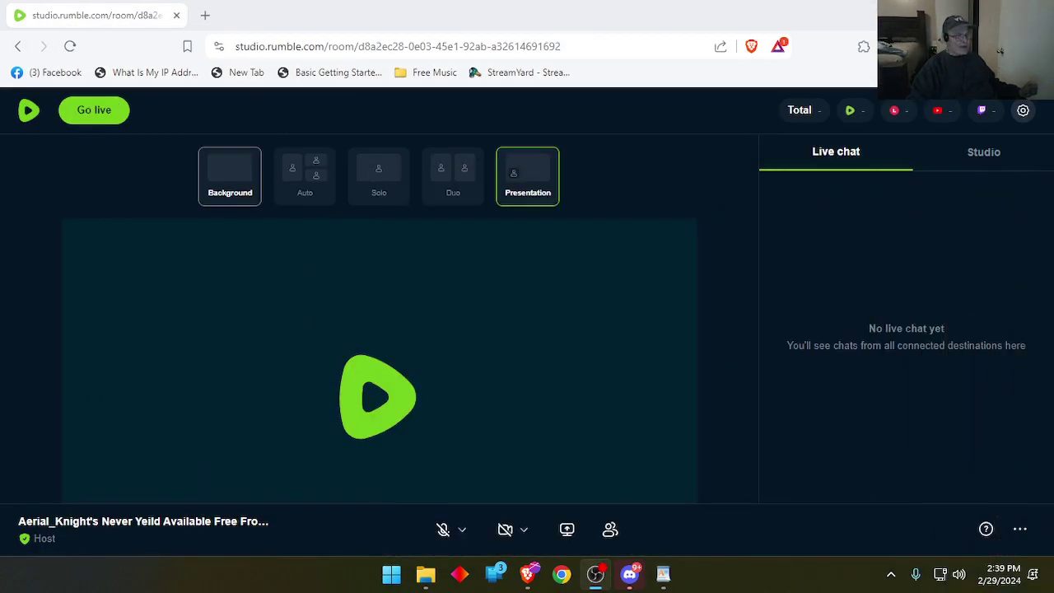
Turn on the room camera with OBS Virtual Camera as its source, then switch back to OBS.
click(504, 530)
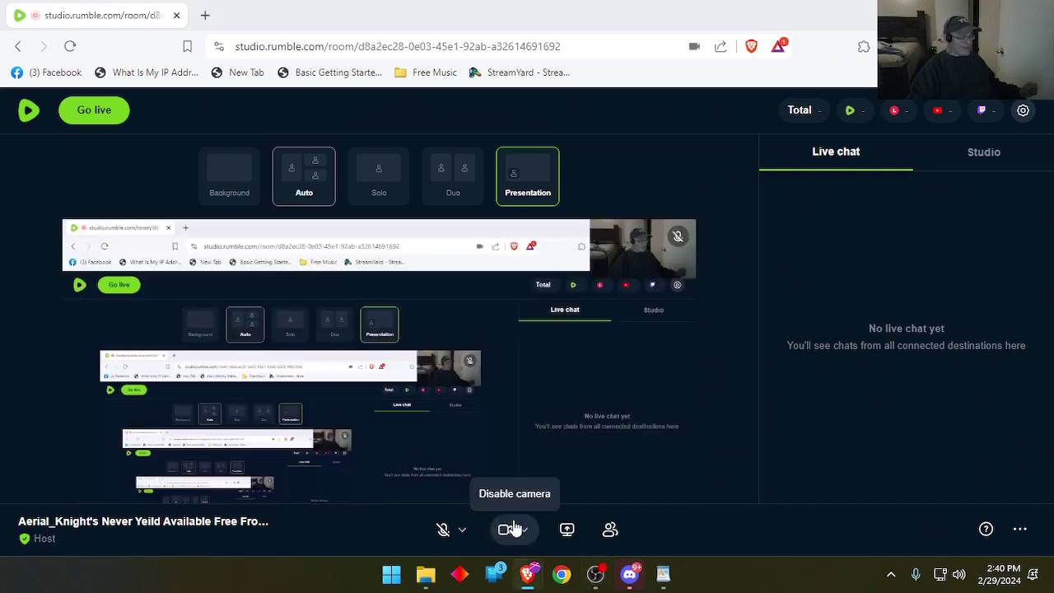
click(528, 530)
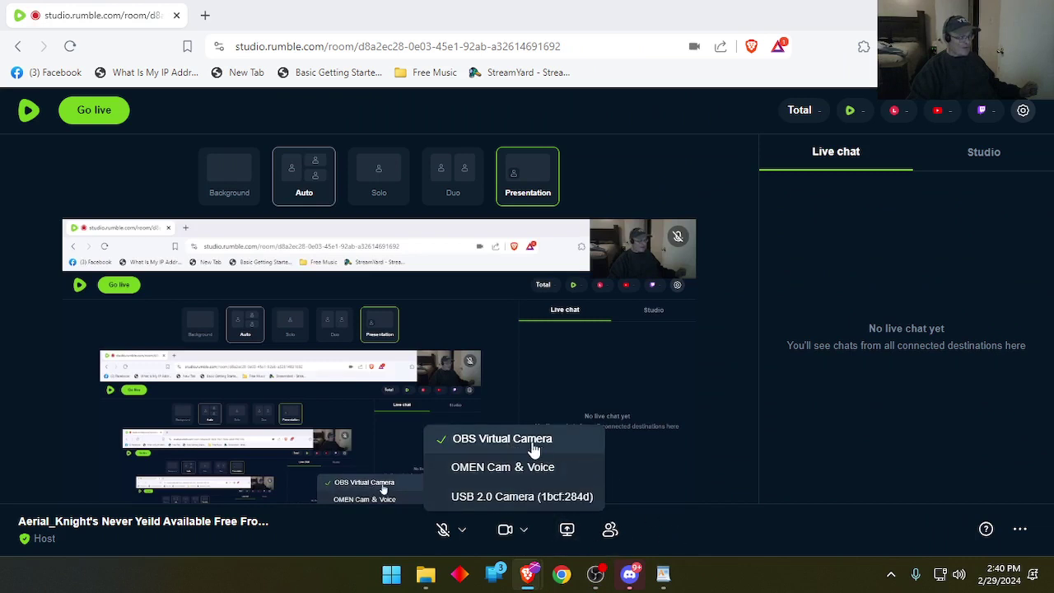
click(771, 531)
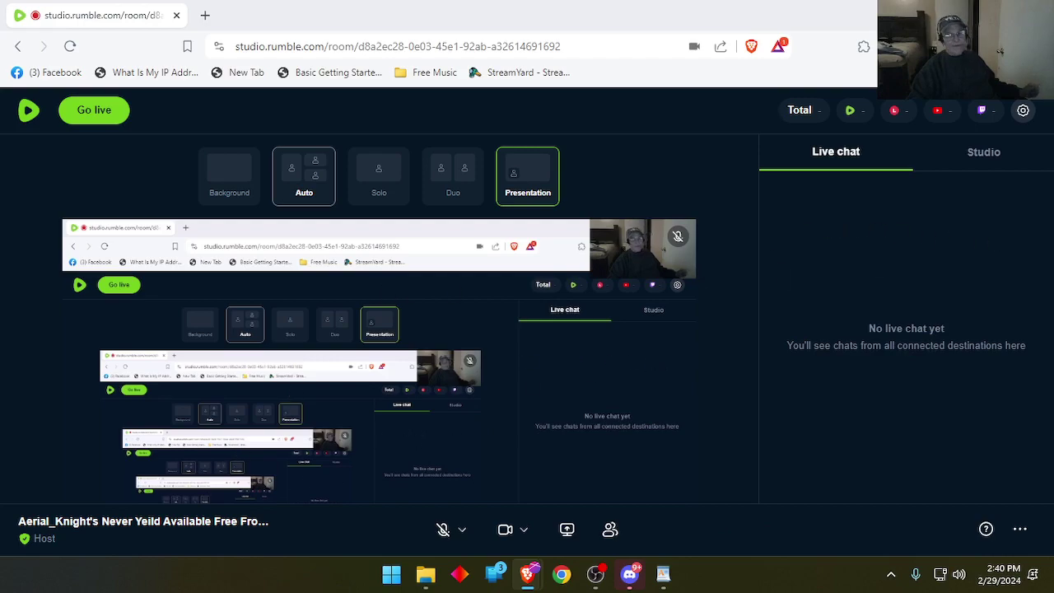
key(alt+Tab)
key(alt+Tab)
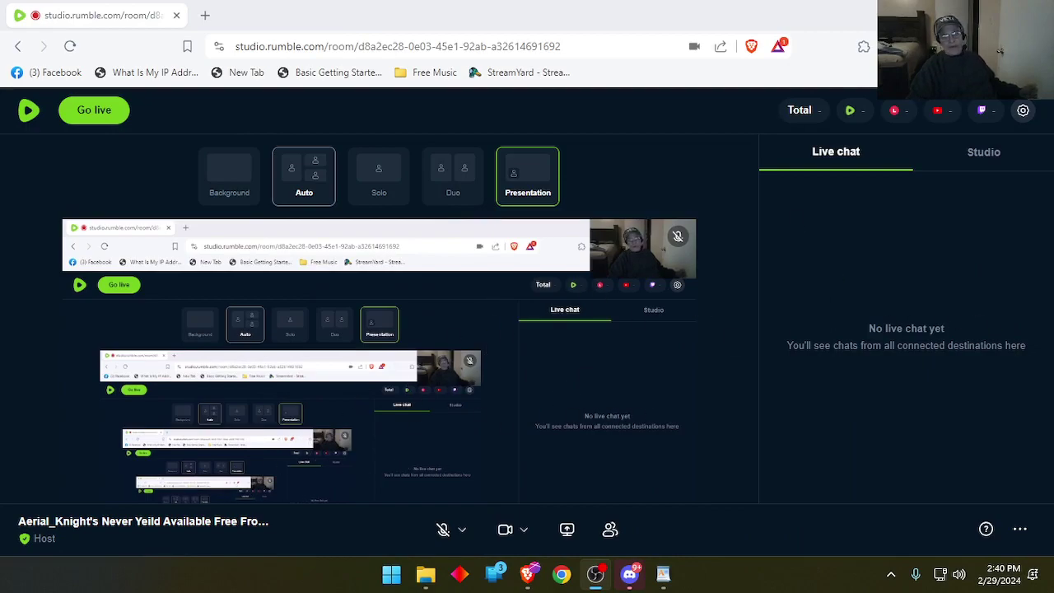
key(alt+Tab)
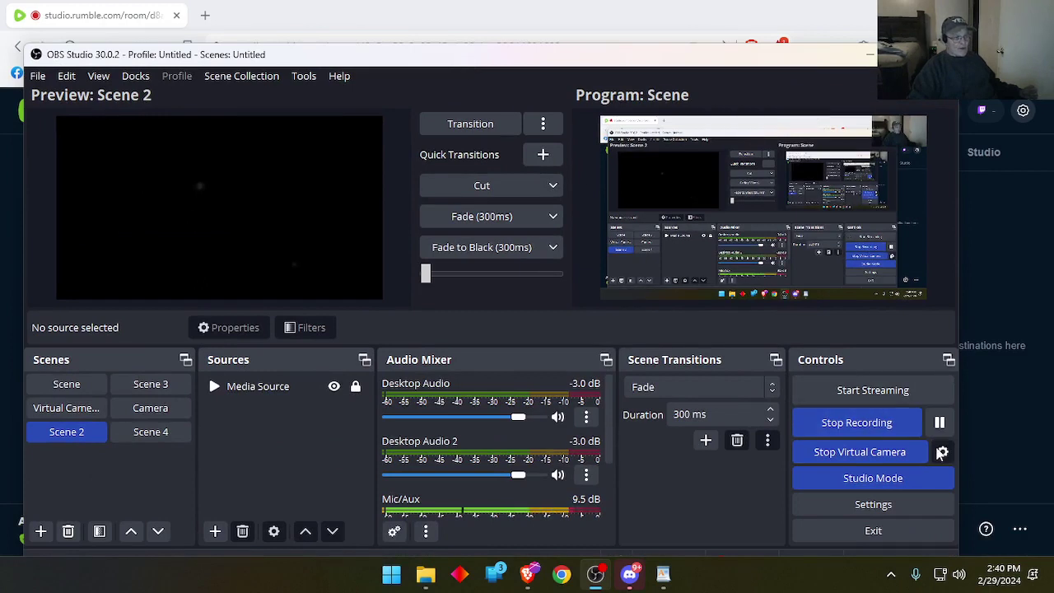
Confirm the virtual camera Output Type is Program (Default) without changes, then nudge the OBS window.
click(942, 452)
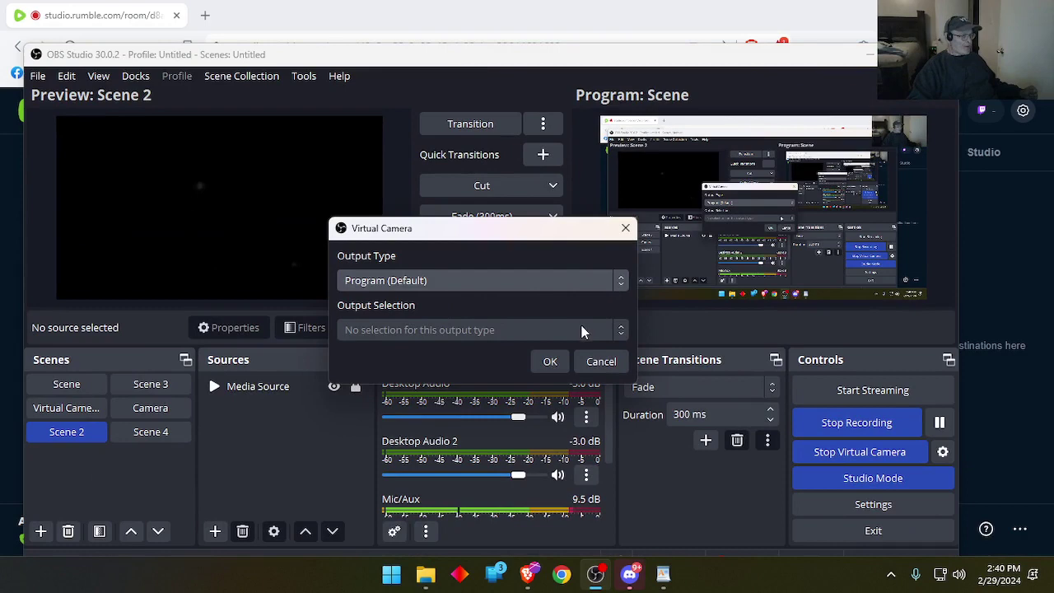
click(600, 363)
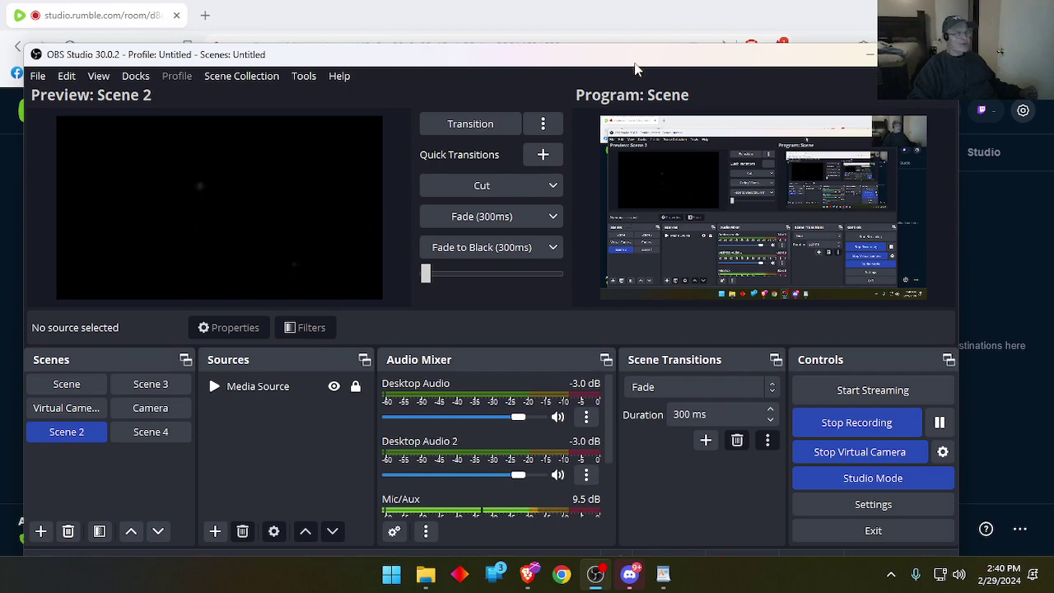
drag(574, 57, 579, 61)
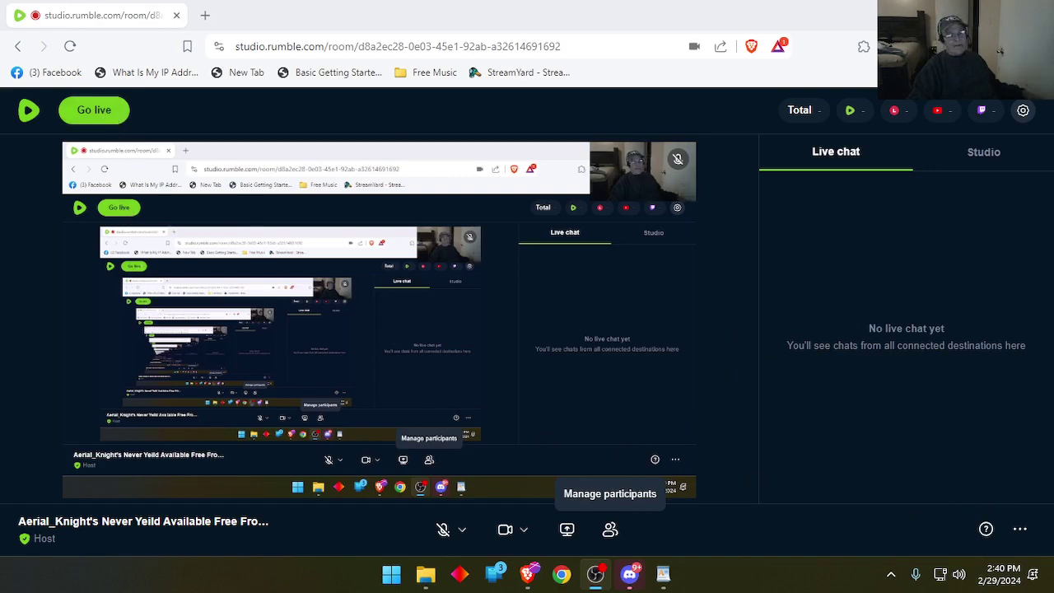
Preview Scene 3, Scene 2 and Scene, ending with Scene on program and Scene 4 in preview.
click(595, 574)
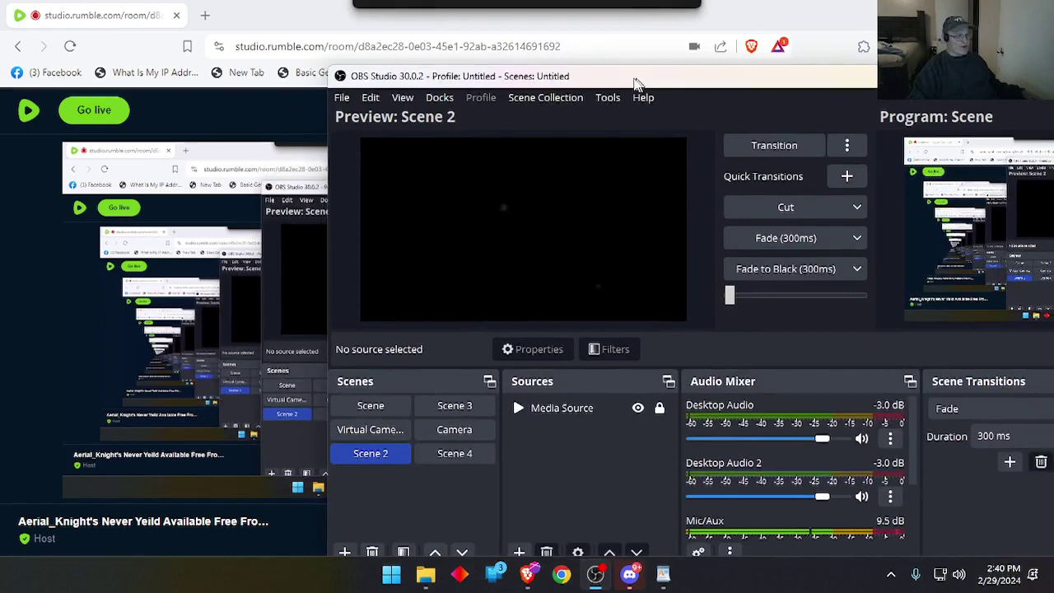
drag(943, 82, 503, 83)
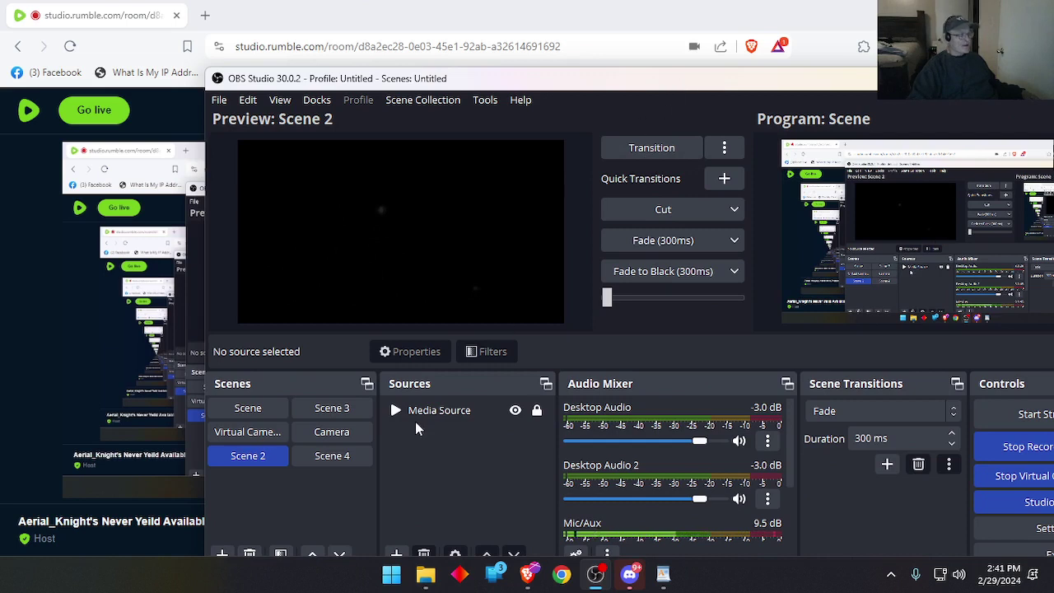
click(336, 408)
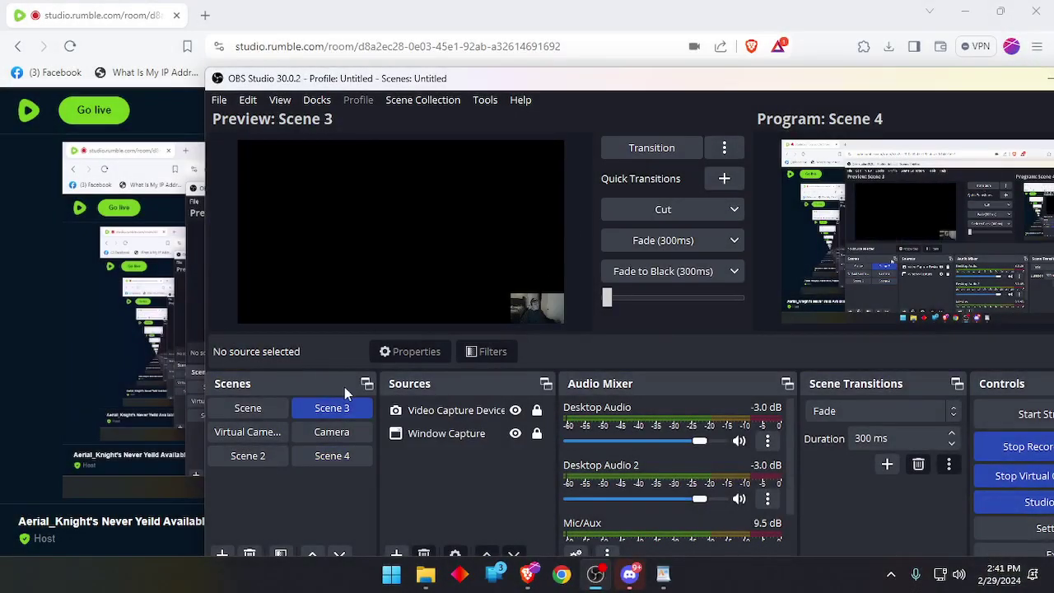
click(245, 456)
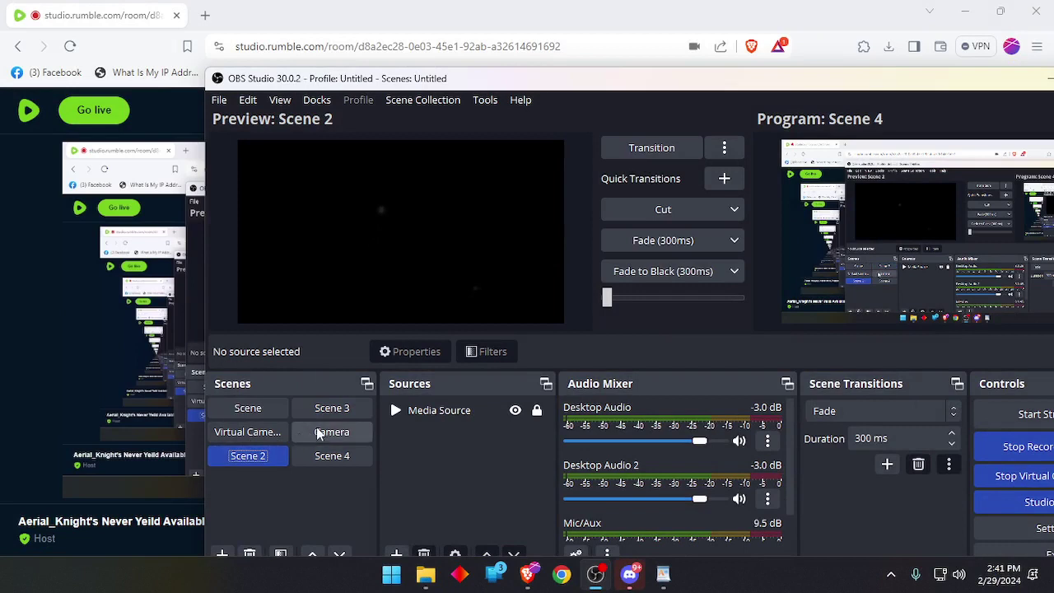
click(333, 411)
click(252, 411)
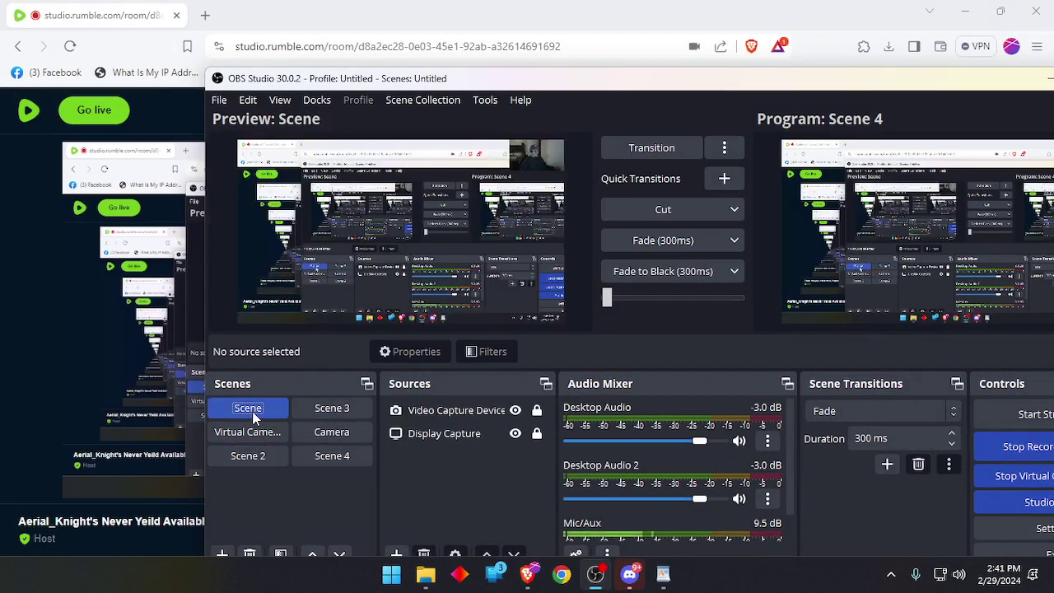
click(625, 153)
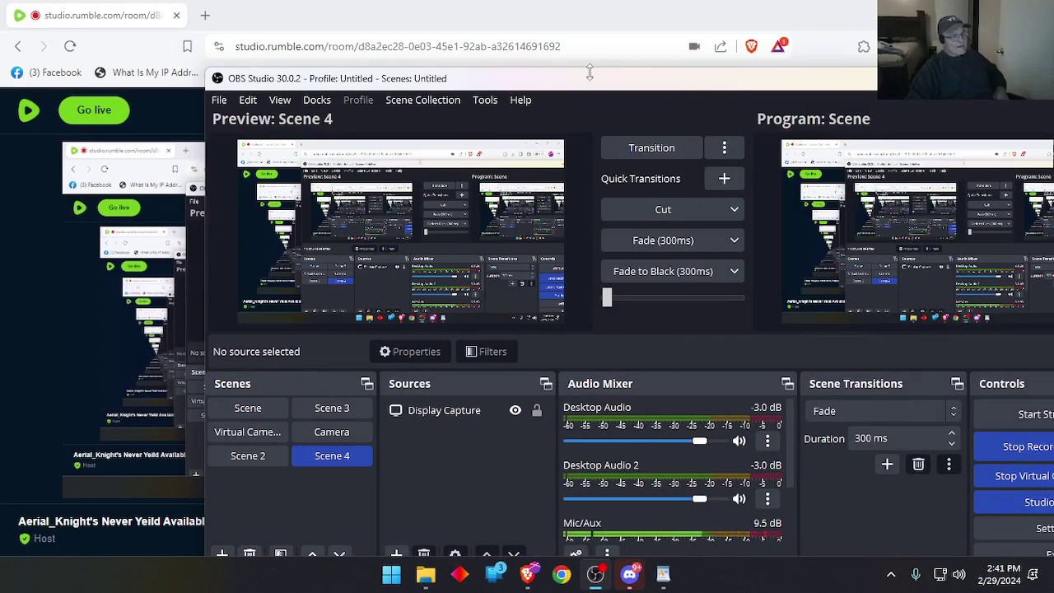
drag(586, 93, 460, 73)
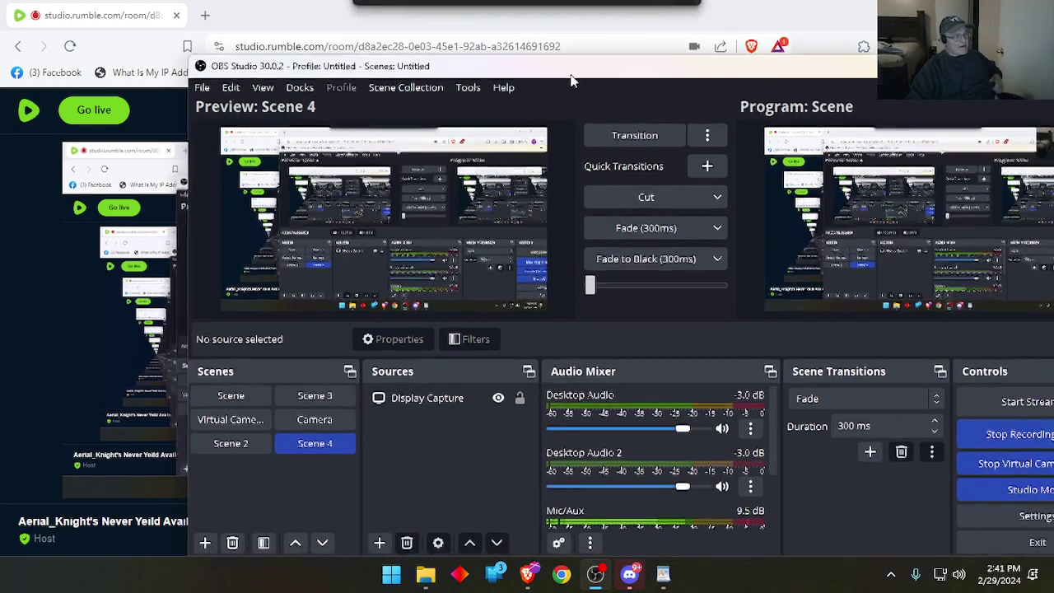